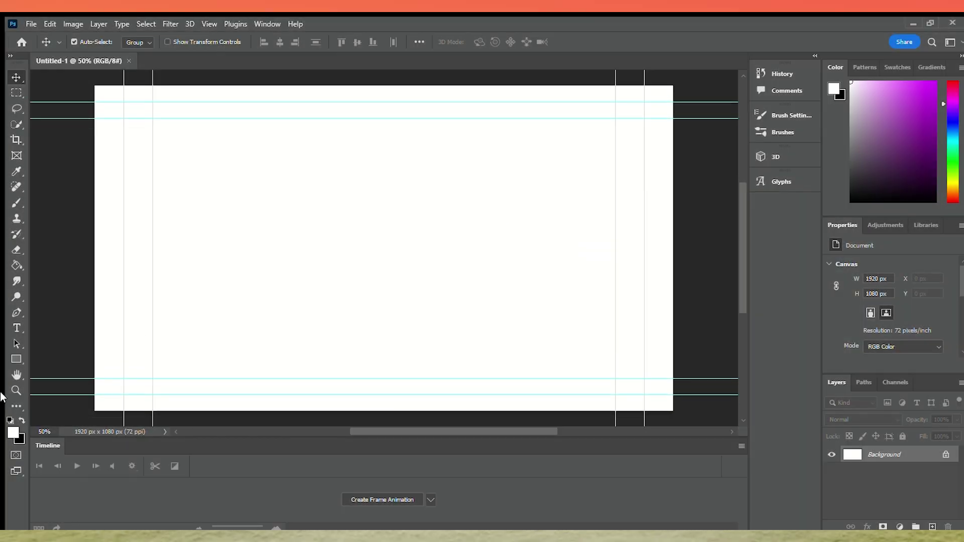
Step: Cover the whole canvas with a green rectangle about 2002 by 1139 px
click(14, 392)
mouse_move(337, 210)
mouse_down()
mouse_move(308, 215)
mouse_move(356, 212)
mouse_up()
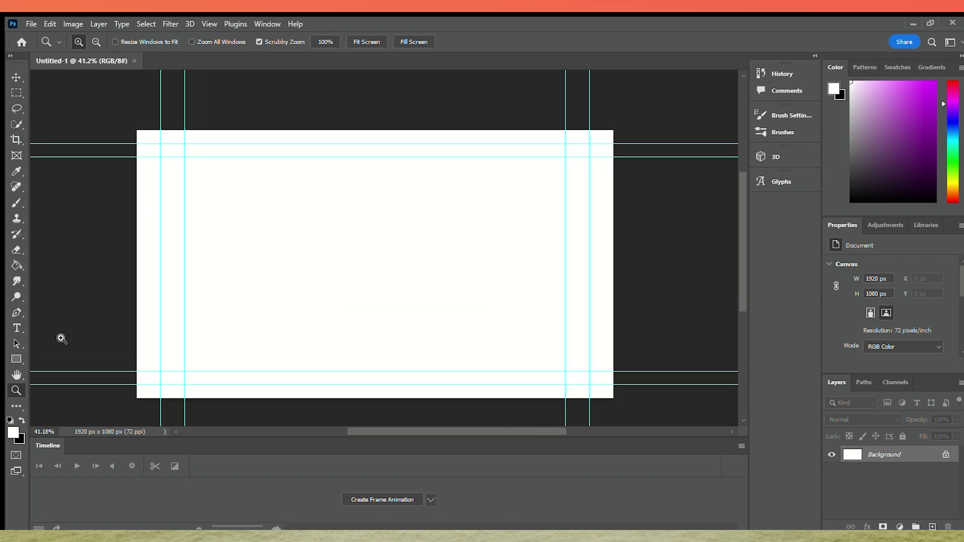
click(16, 360)
drag(127, 125, 624, 405)
click(14, 76)
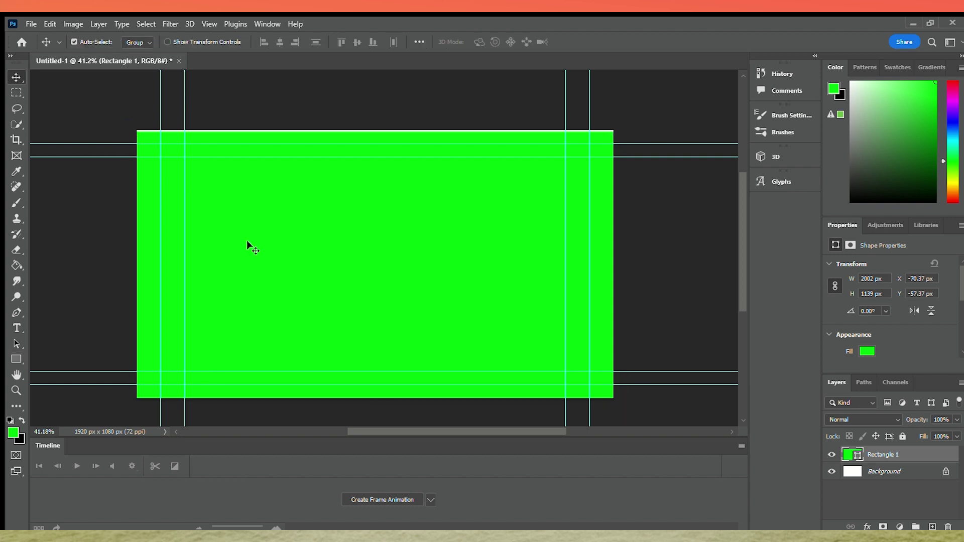
drag(246, 240, 247, 240)
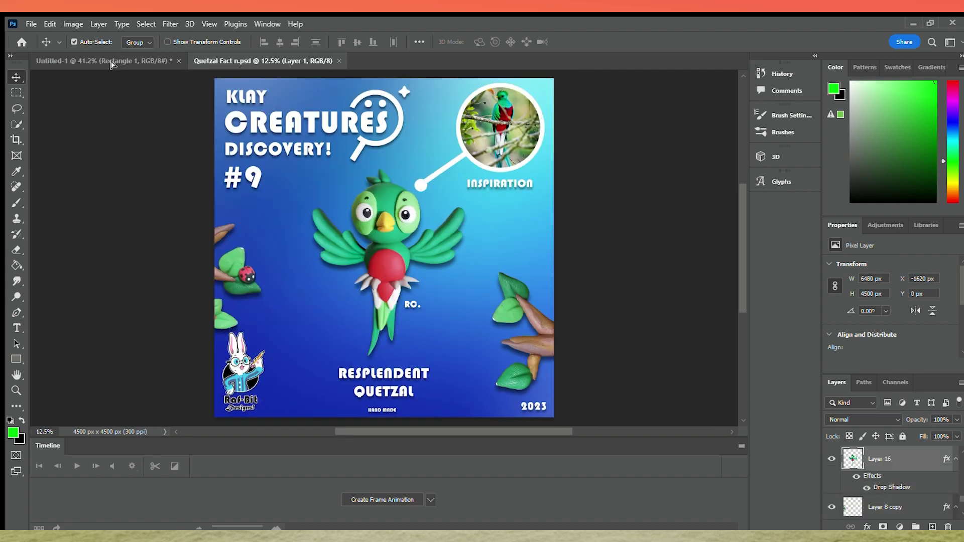
Step: Bring the bird from Quetzal Fact n.psd into Untitled-1, scale it to about 31%, and place it near the canvas centre
drag(112, 64, 345, 282)
drag(365, 246, 393, 249)
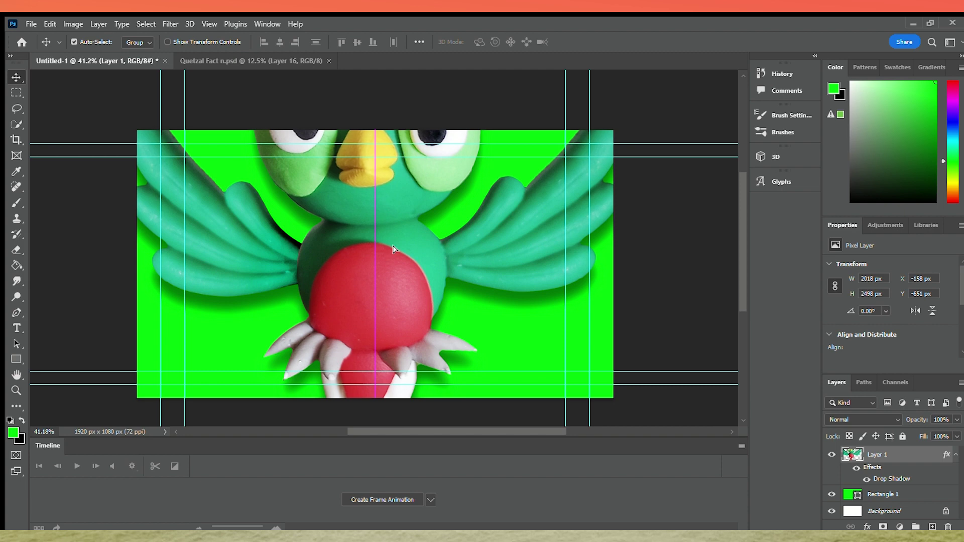
key(ctrl+t)
drag(622, 289, 283, 288)
drag(251, 261, 398, 248)
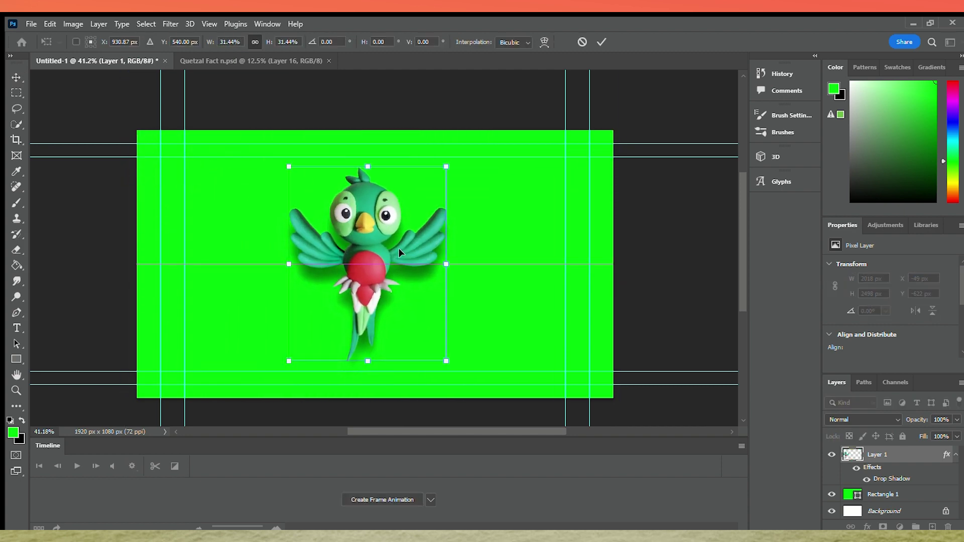
Step: Hide the bird layer's drop shadow and lock the Rectangle 1 layer
click(857, 470)
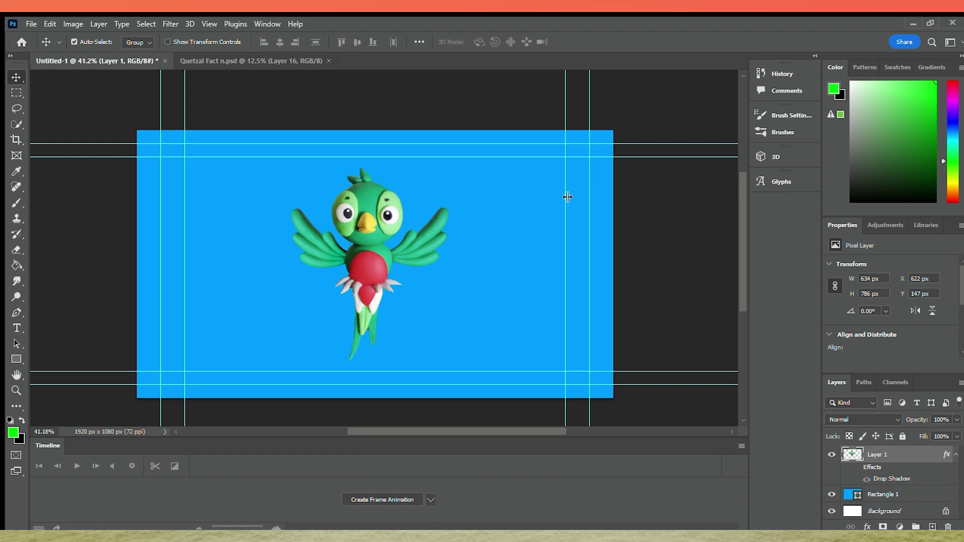
click(463, 292)
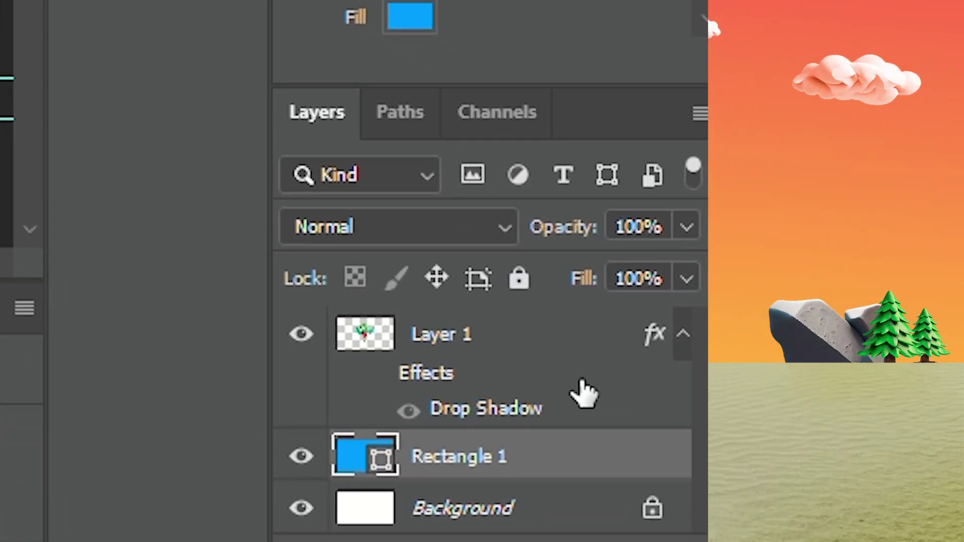
click(515, 274)
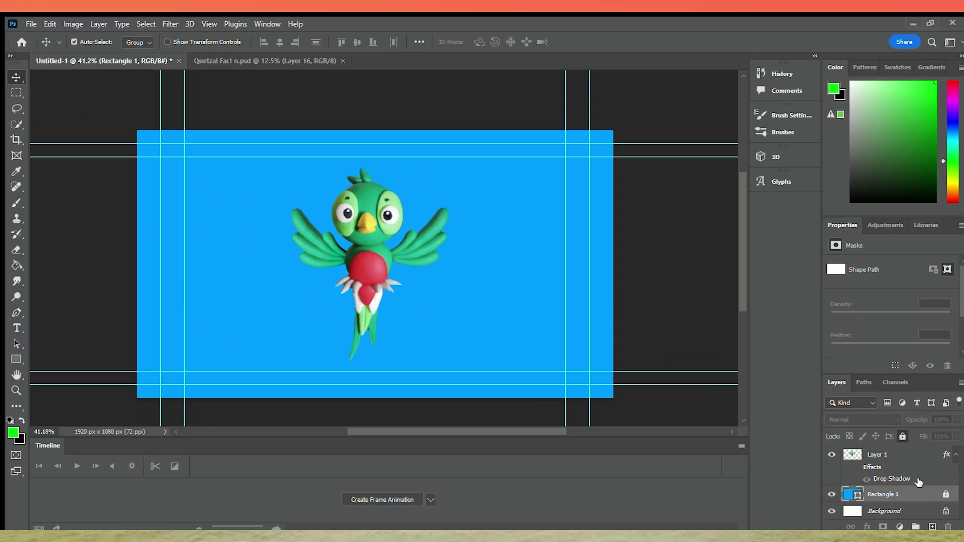
Step: Duplicate the bird layer slightly higher at Y 105 px and use Puppet Warp to bend both wing tips downward
click(908, 460)
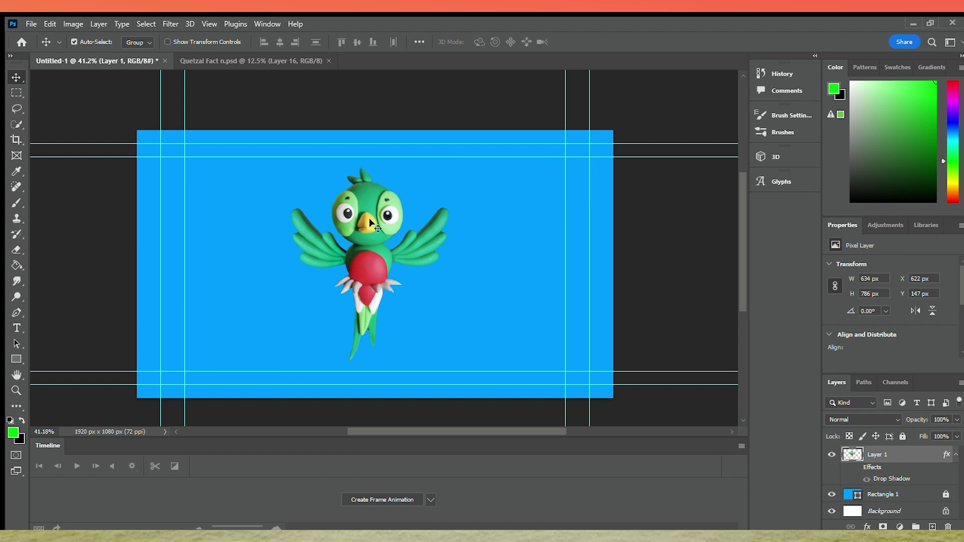
key(ctrl+j)
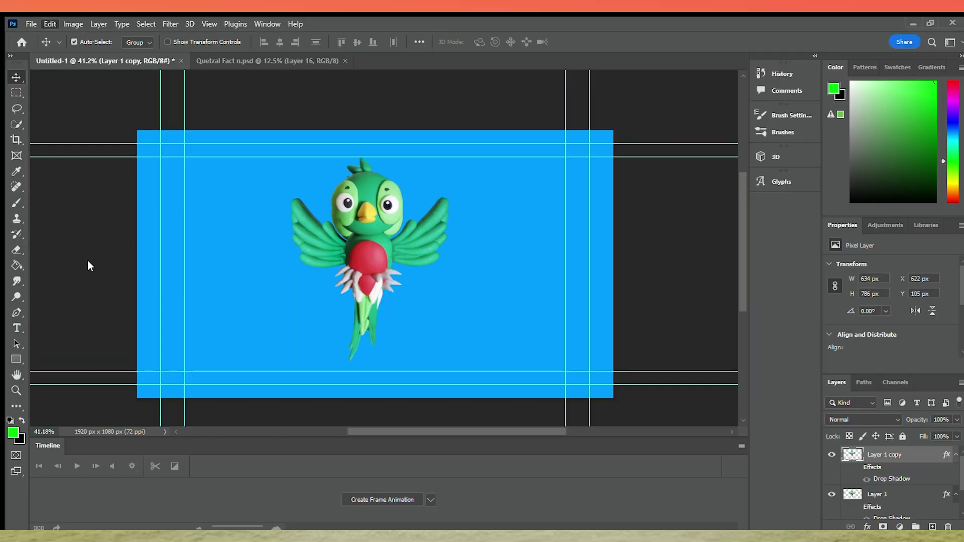
click(366, 176)
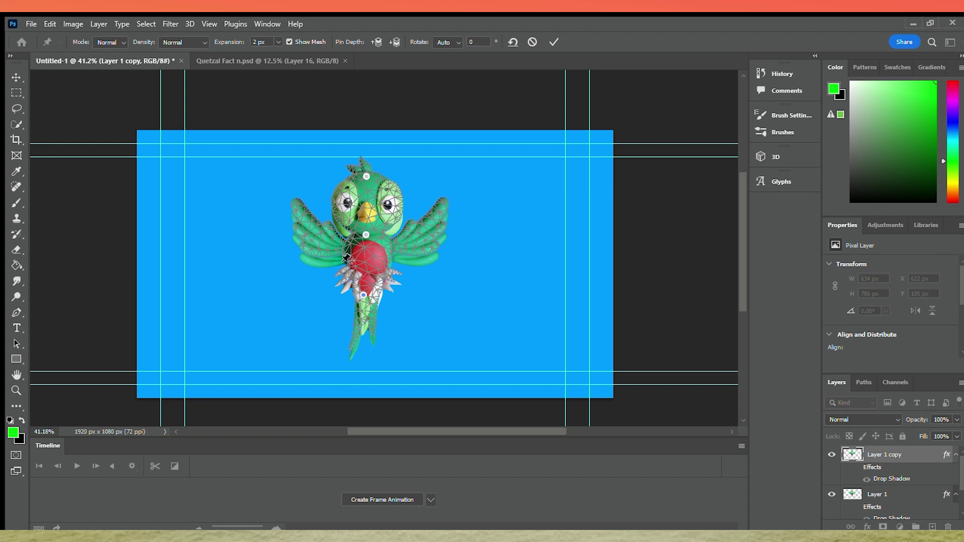
drag(392, 249, 388, 246)
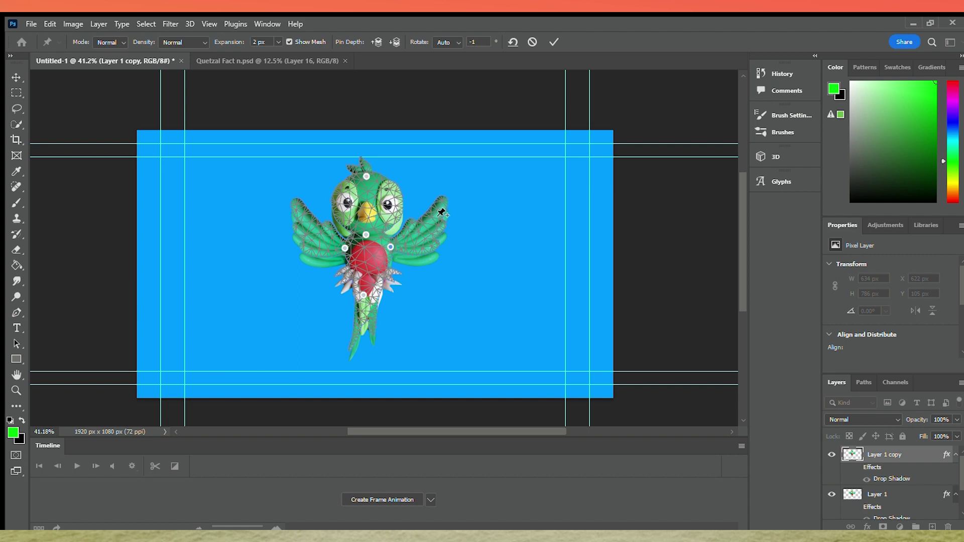
drag(441, 211, 446, 231)
drag(294, 205, 286, 221)
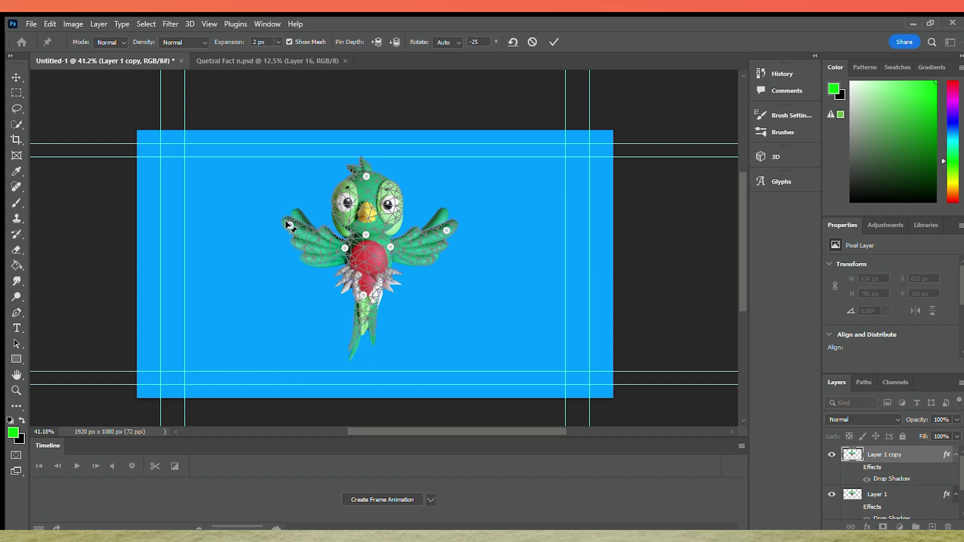
click(553, 41)
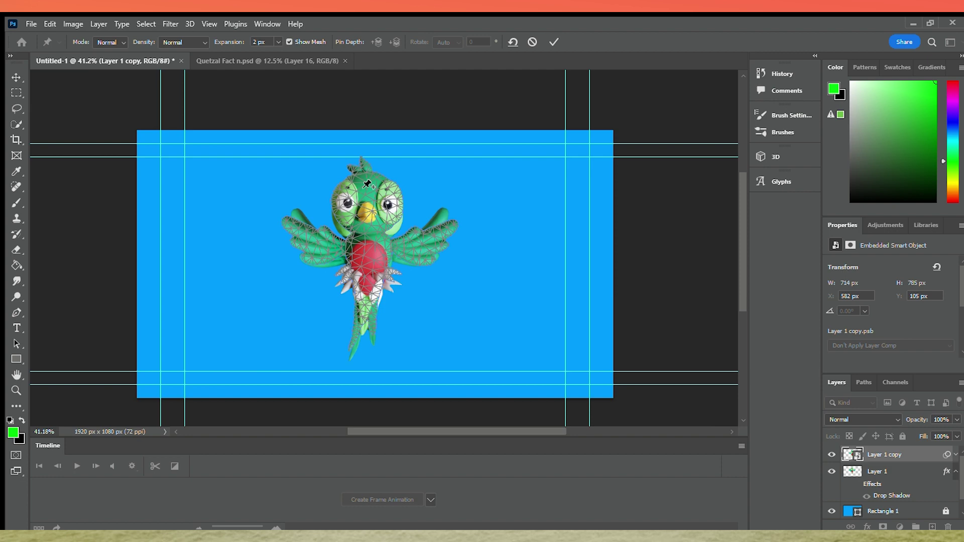
Step: Apply another Puppet Warp to the bird copy with pins on the head, neck and tail
click(366, 179)
click(367, 236)
click(367, 314)
click(552, 41)
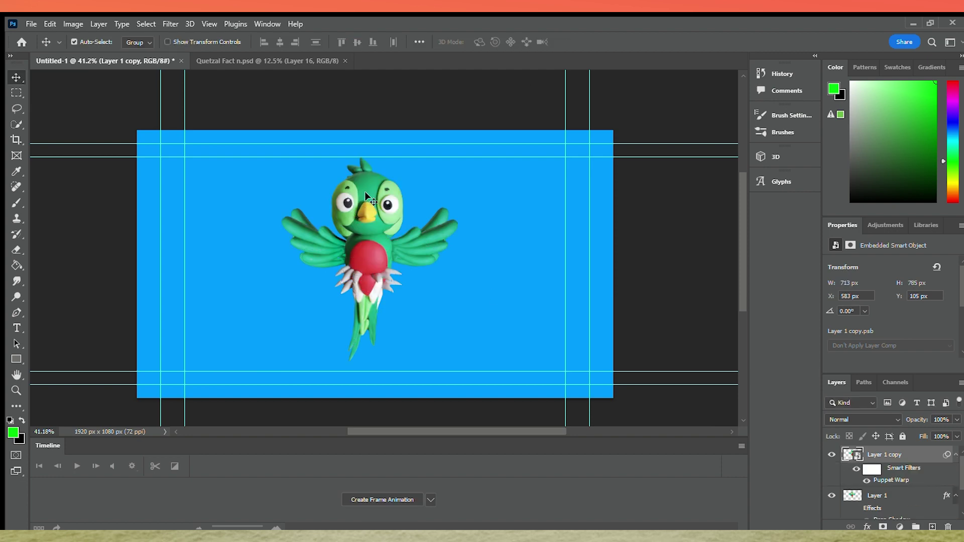
Step: Duplicate the warped bird higher at Y 60 px and use Puppet Warp to lower both wing tips further
key(ctrl+j)
drag(367, 210, 367, 208)
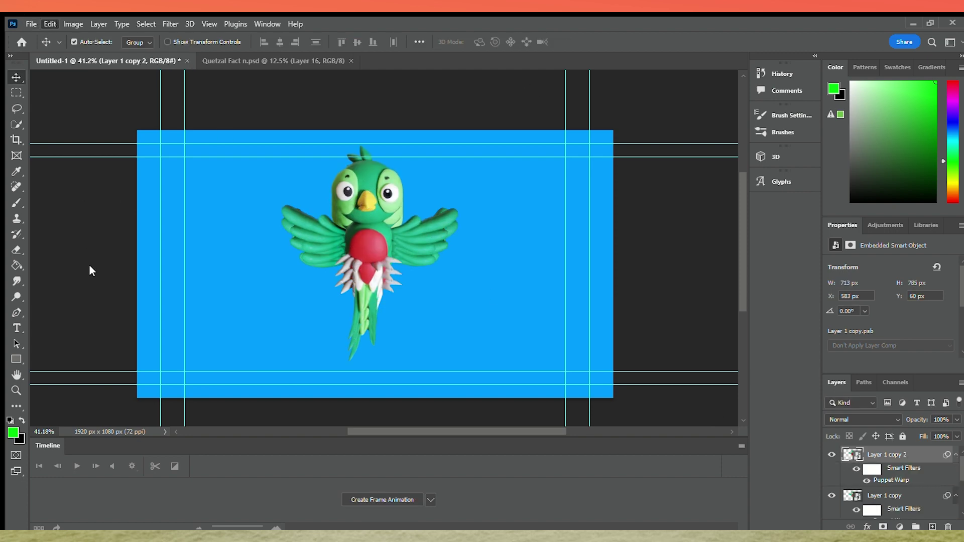
drag(288, 215, 284, 233)
drag(458, 218, 450, 235)
key(Return)
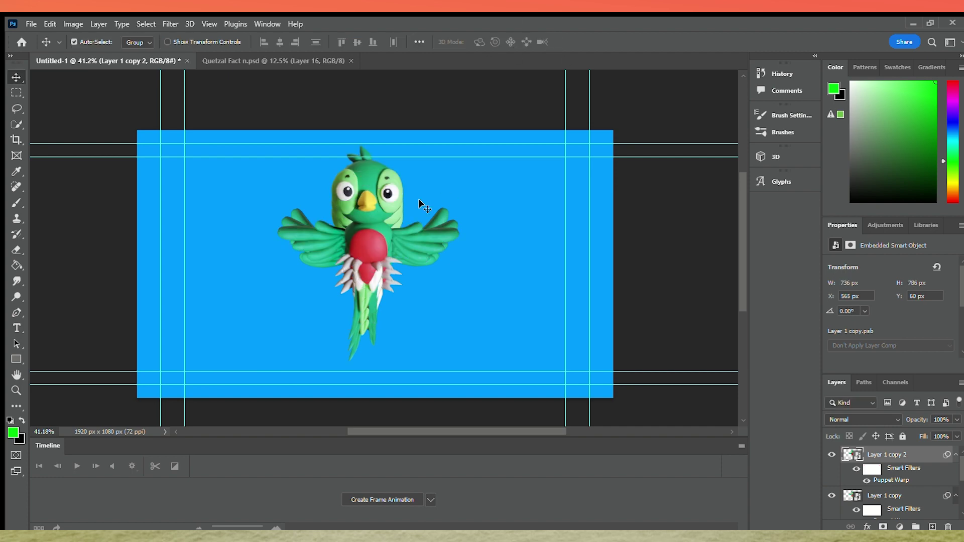
Step: Make a third, higher copy of the bird and pull both wing tips down with Puppet Warp
drag(373, 197, 373, 188)
click(49, 23)
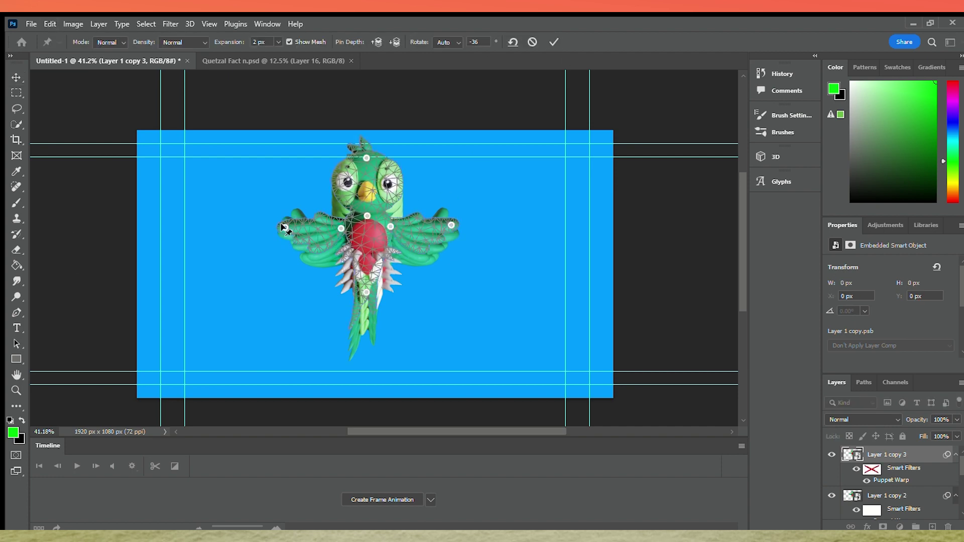
drag(287, 224, 286, 235)
drag(454, 226, 446, 235)
click(554, 41)
Step: Raise the third bird copy to Y 1 px and bend its wings further down with Puppet Warp
drag(368, 186, 369, 180)
click(49, 23)
click(99, 263)
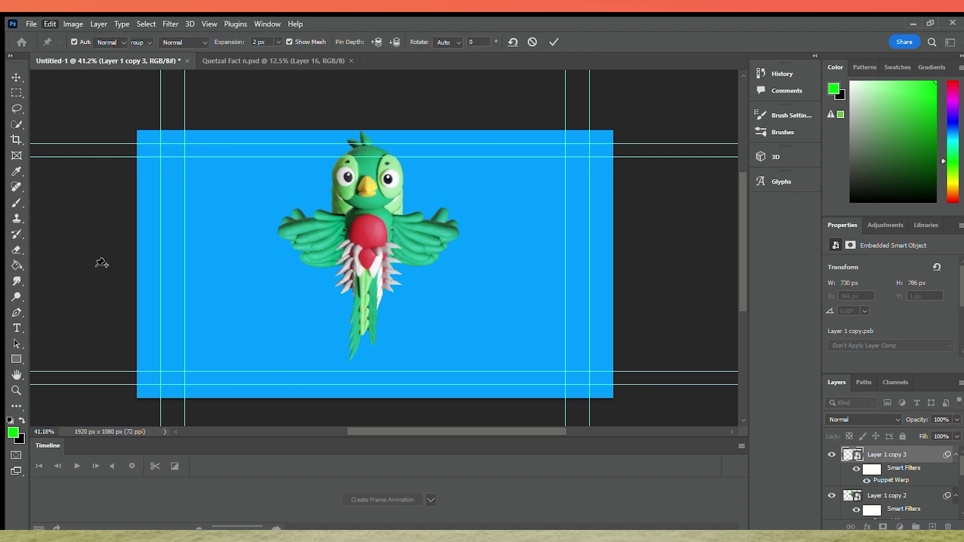
drag(286, 230, 288, 239)
click(553, 42)
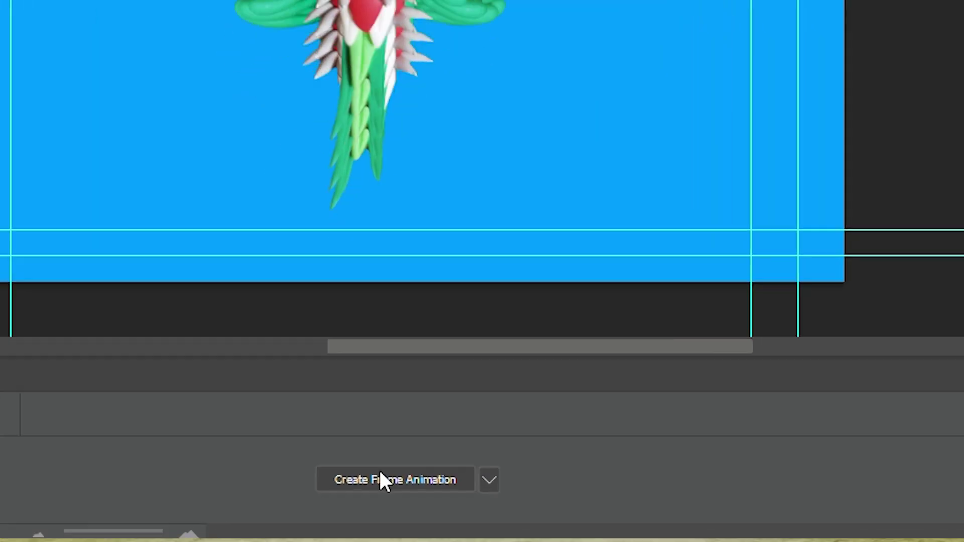
Step: Create a frame animation and make its frames from the layers
click(391, 476)
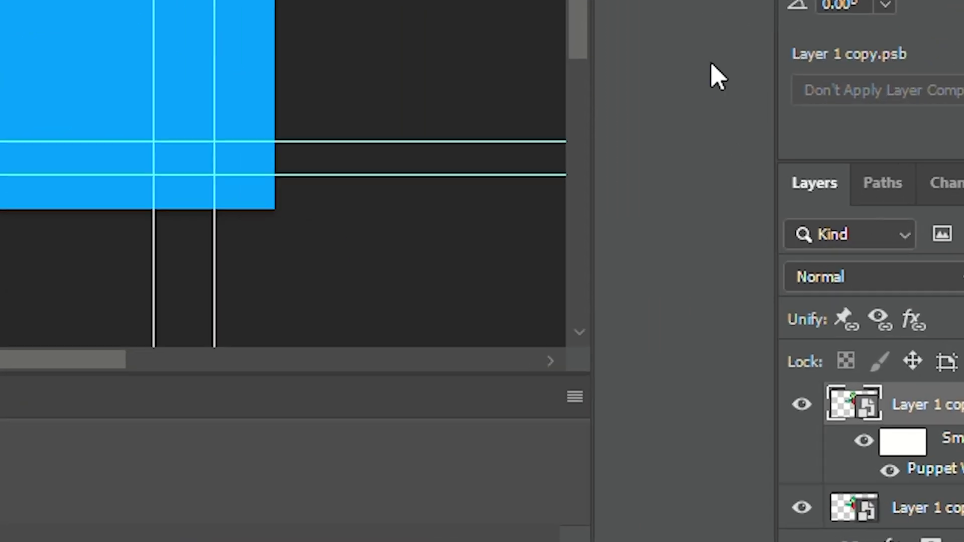
click(575, 396)
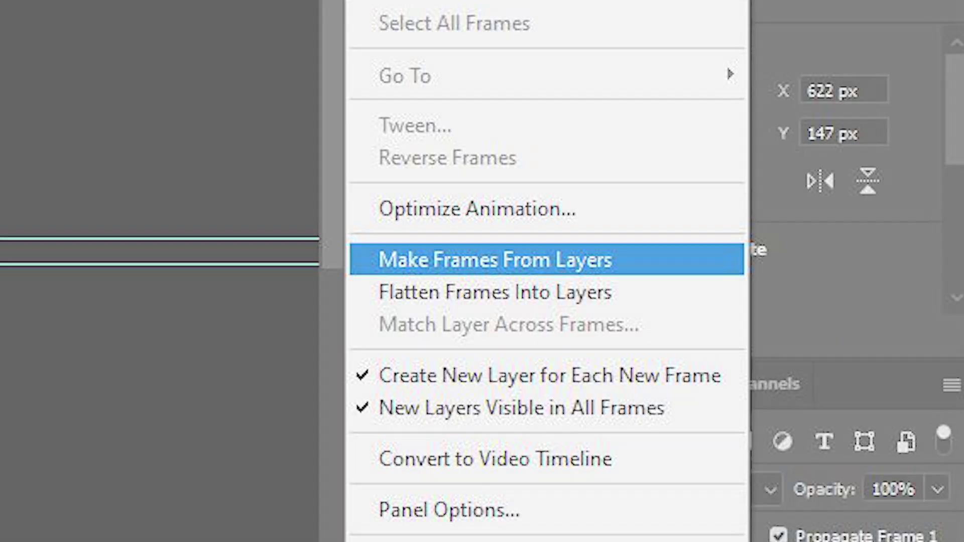
click(495, 259)
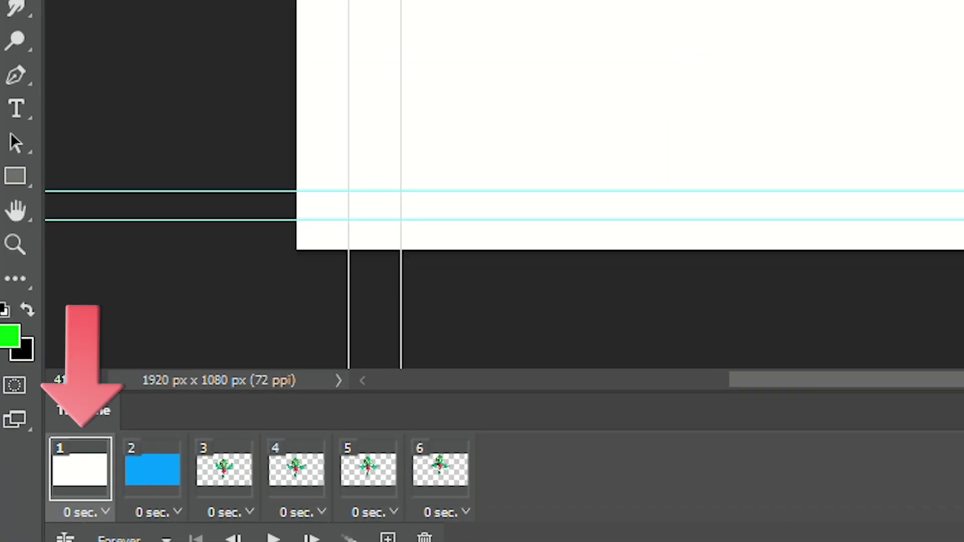
Step: Make the blue rectangle layer visible in all the animation frames
click(833, 496)
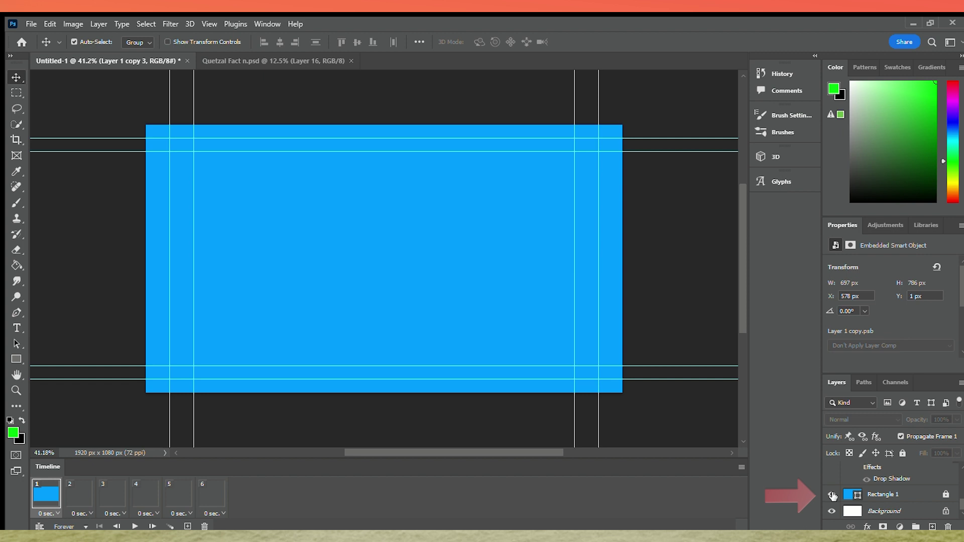
click(114, 494)
click(146, 495)
click(179, 494)
click(209, 495)
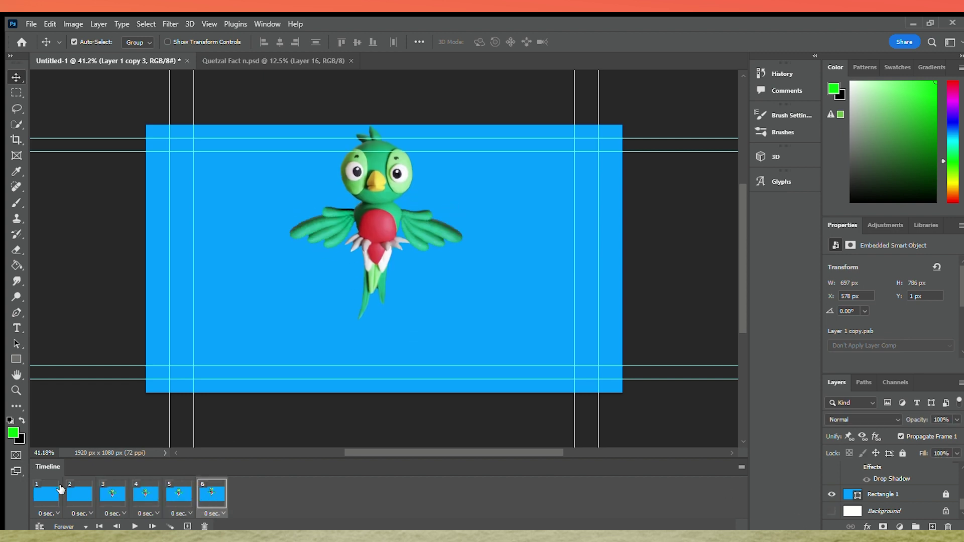
Step: Delete the first two frames that contain no bird and play the animation
click(43, 492)
click(80, 494)
click(44, 493)
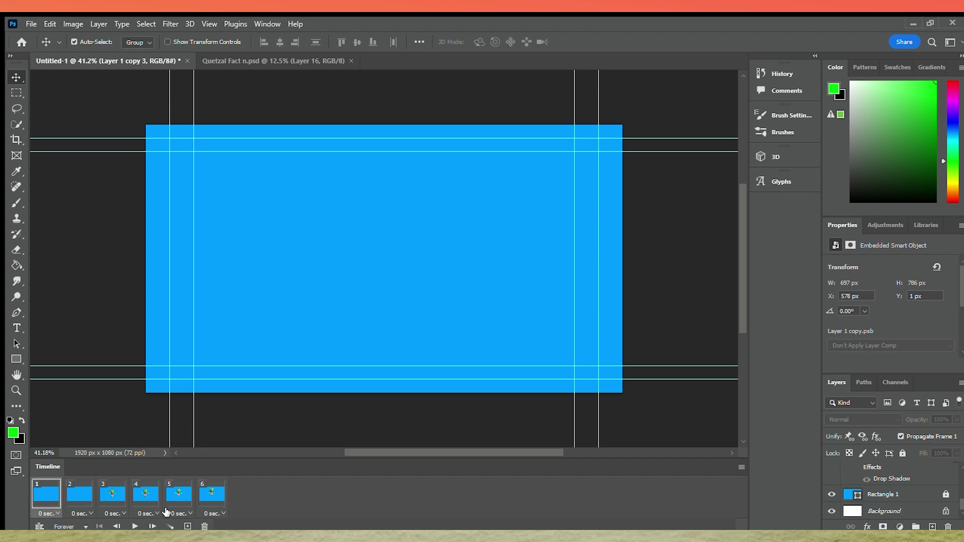
click(205, 526)
click(205, 526)
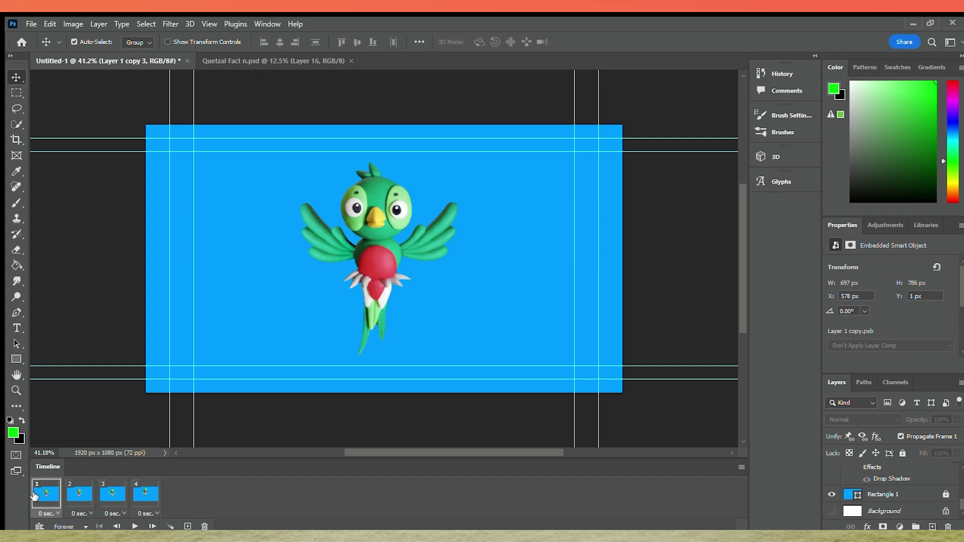
click(73, 495)
click(134, 527)
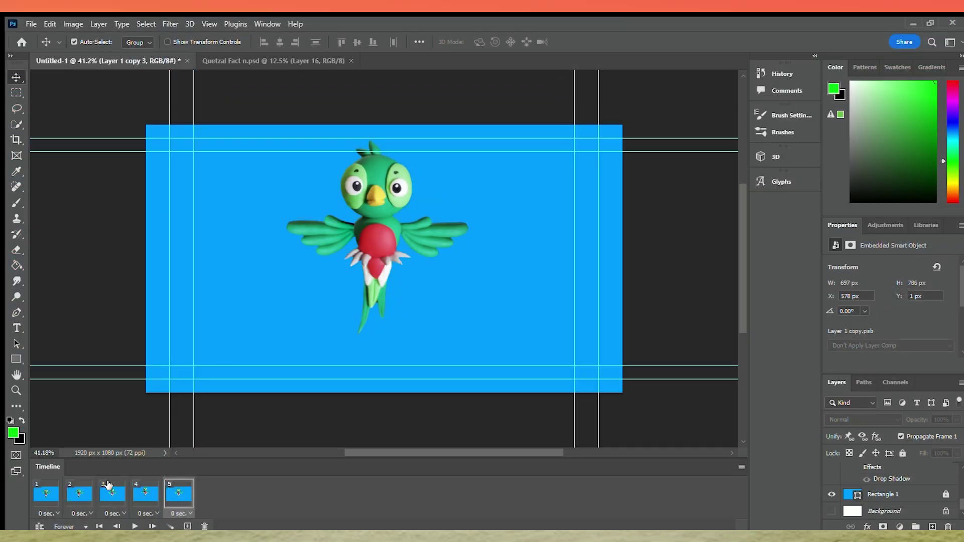
Step: Paste a copy of frame 2 after frame 5 and play the animation from the first frame
click(87, 489)
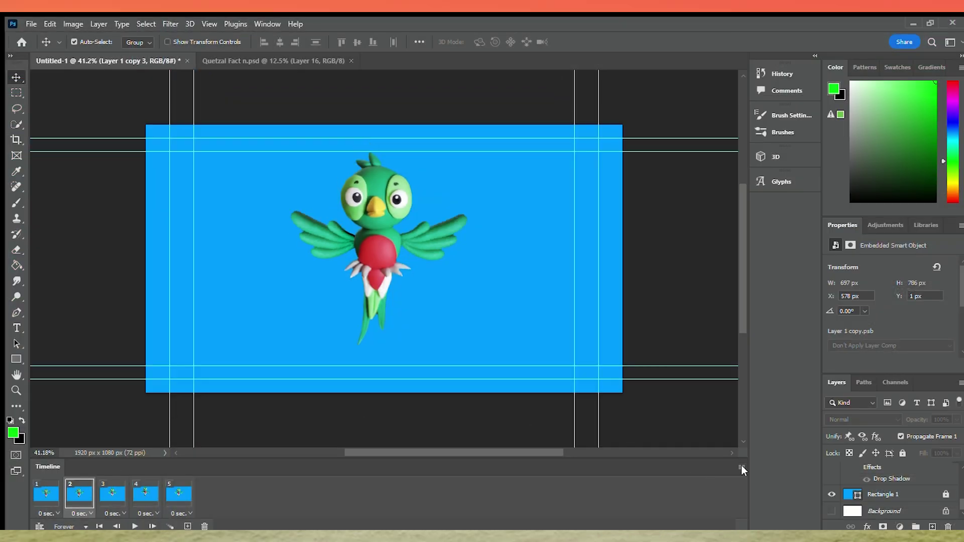
click(174, 501)
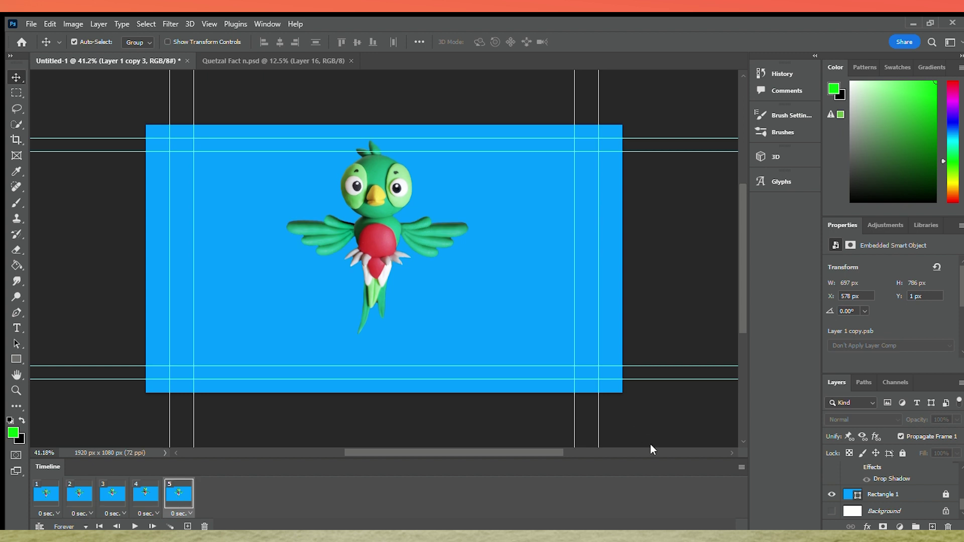
click(339, 168)
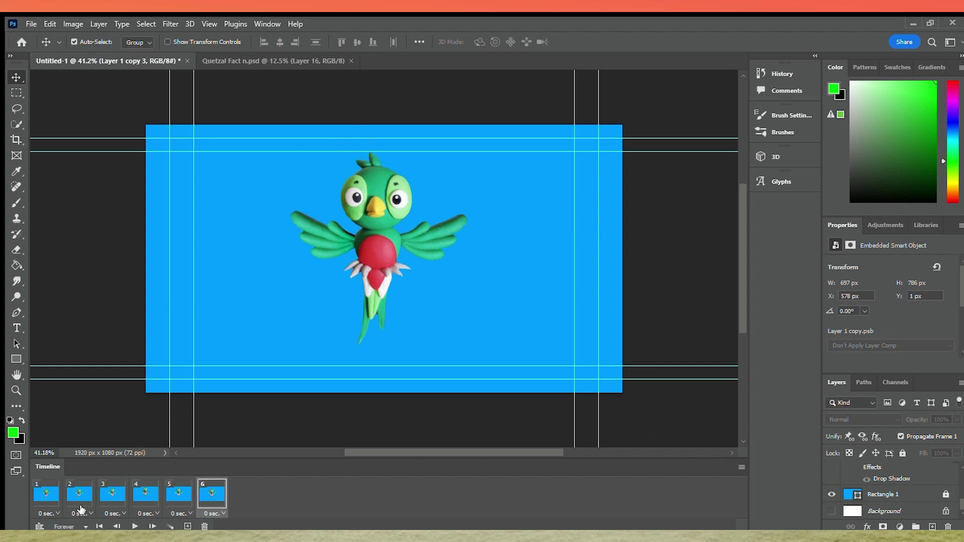
click(43, 493)
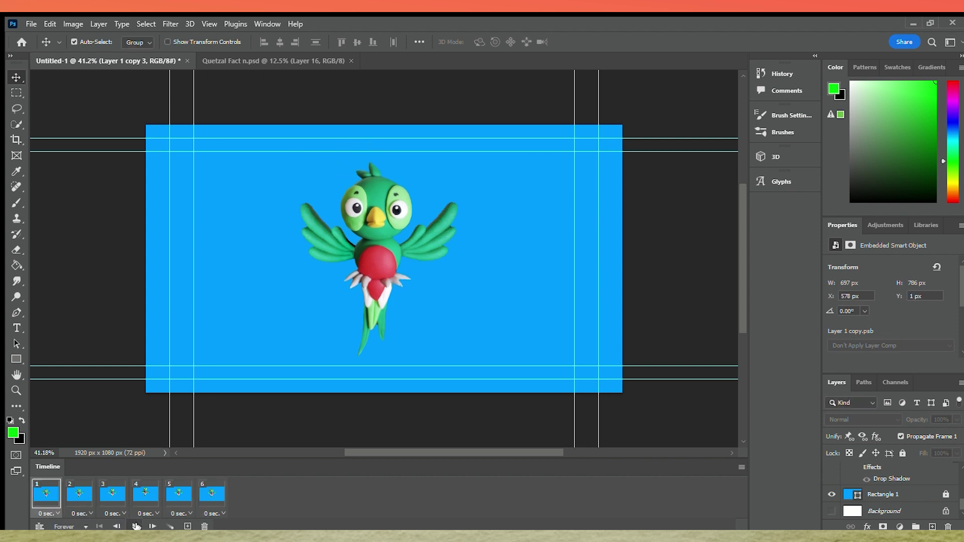
click(135, 526)
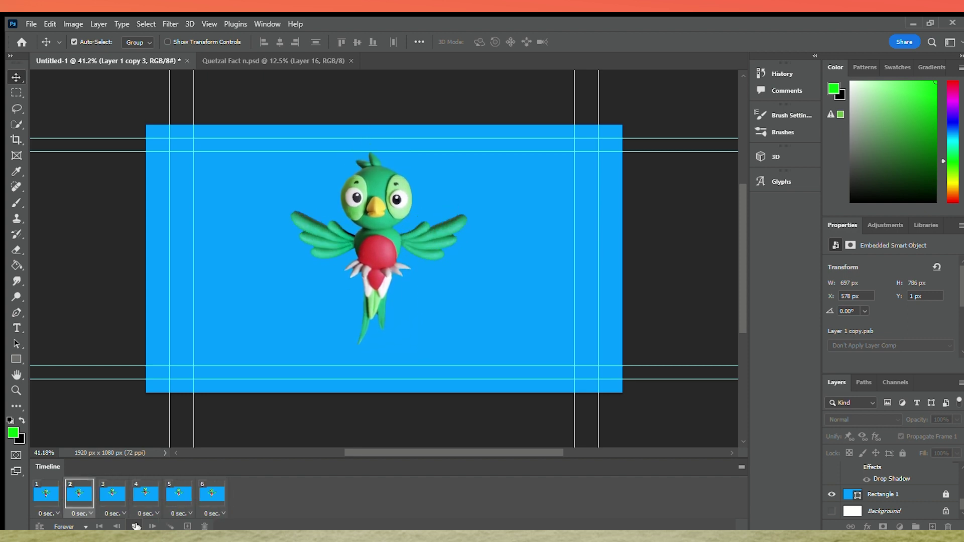
Step: In frame 4, paint over both of the bird's eyes on Layer 1 copy 3 with green sampled from its head
click(148, 495)
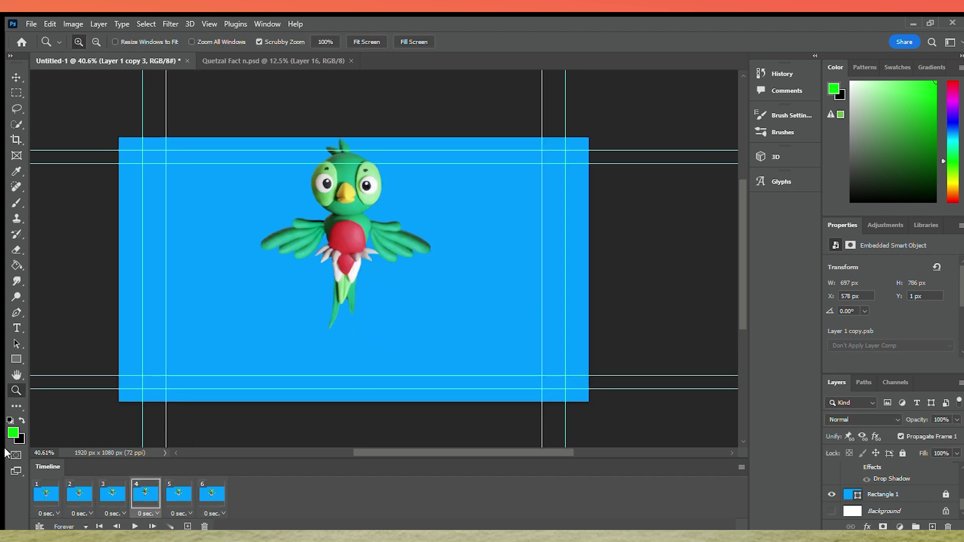
scroll(402, 258, up, 1)
drag(348, 199, 350, 150)
key(b)
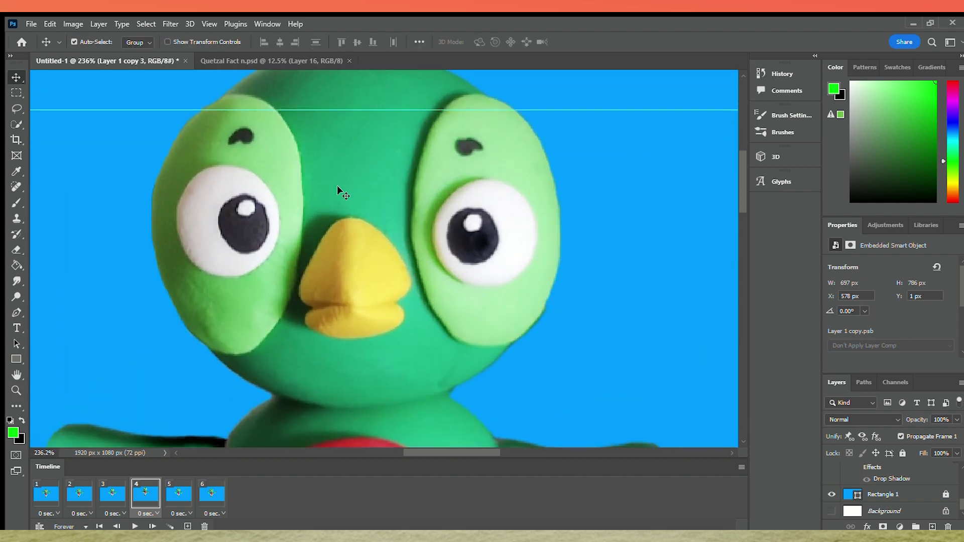
alt+click(338, 189)
mouse_move(442, 211)
mouse_down()
mouse_move(545, 273)
mouse_move(433, 201)
mouse_move(451, 191)
mouse_move(480, 234)
mouse_up()
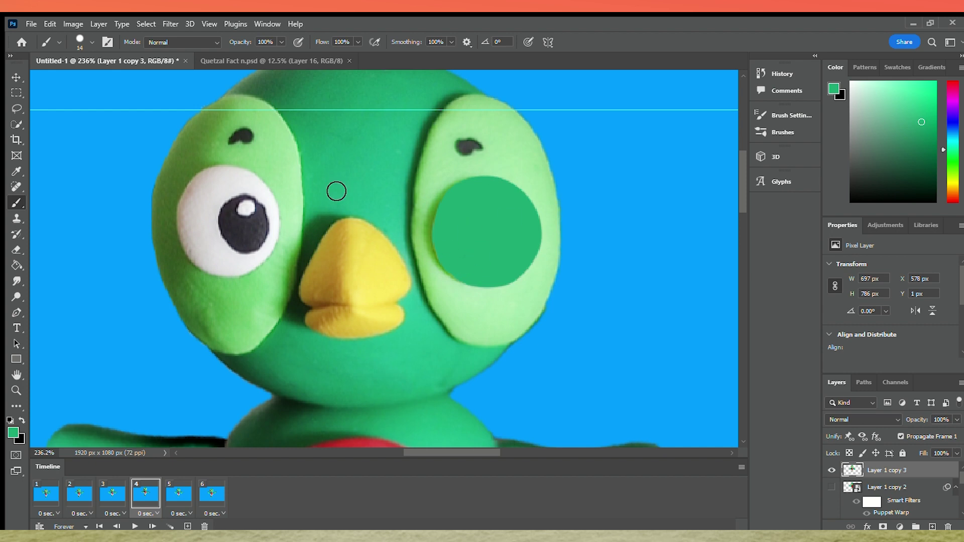
mouse_move(251, 184)
mouse_down()
mouse_move(166, 220)
mouse_move(256, 158)
mouse_move(296, 236)
mouse_move(230, 217)
mouse_up()
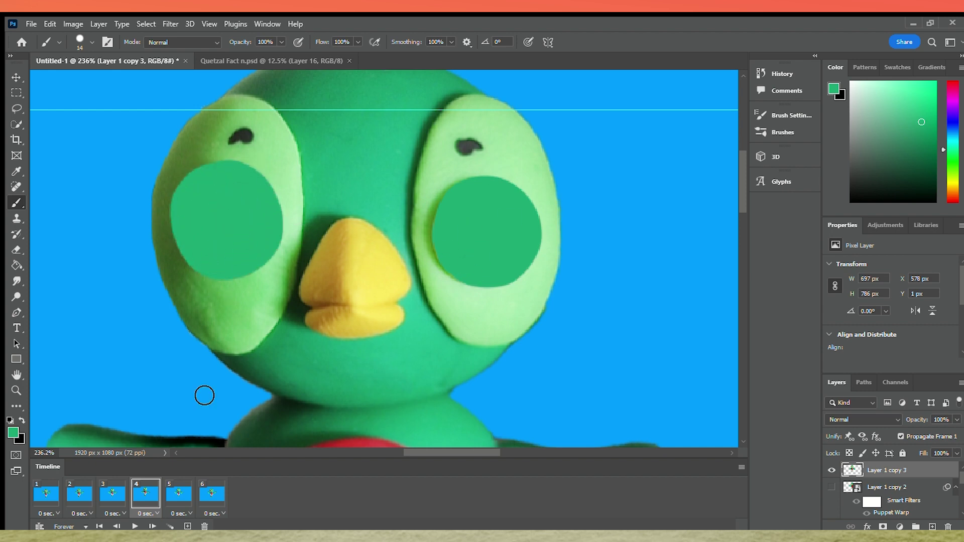
Step: Draw a thin, curved black closed-eye line across each green eyelid in frame 4
key(d)
drag(430, 232, 529, 231)
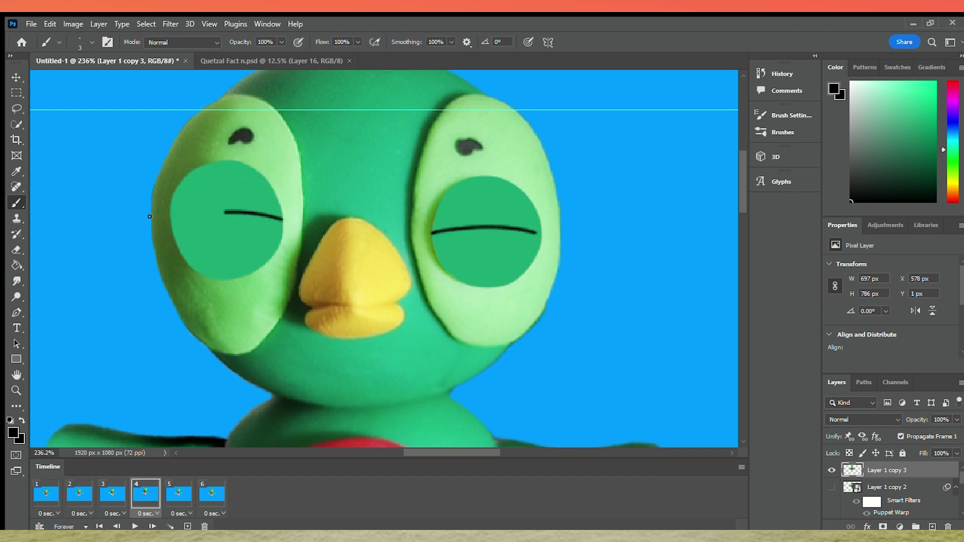
drag(150, 217, 173, 225)
Step: In frame 3, paint green half-closed eyelids over the upper part of both eyes on Layer 1 copy 2
scroll(250, 380, down, 1)
click(115, 496)
click(883, 488)
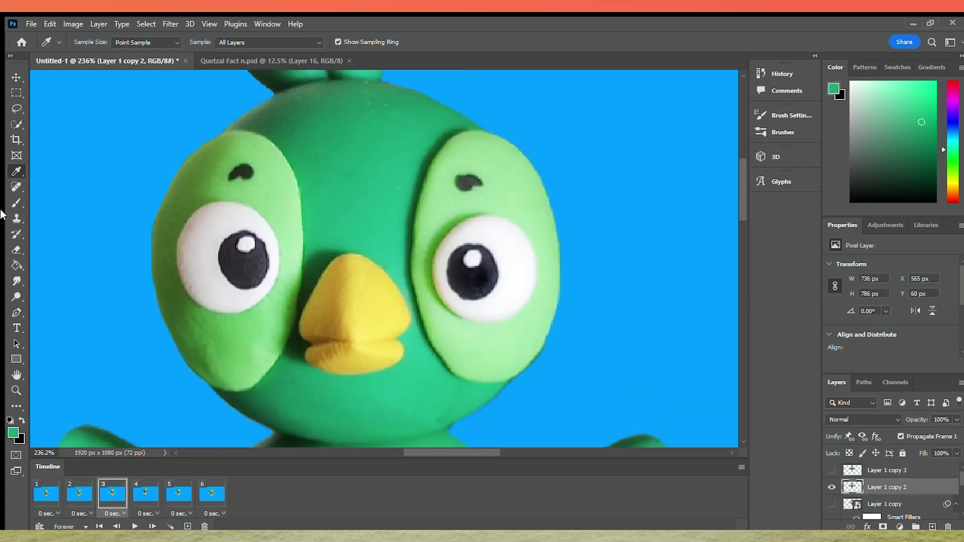
drag(177, 252, 199, 231)
drag(438, 249, 533, 248)
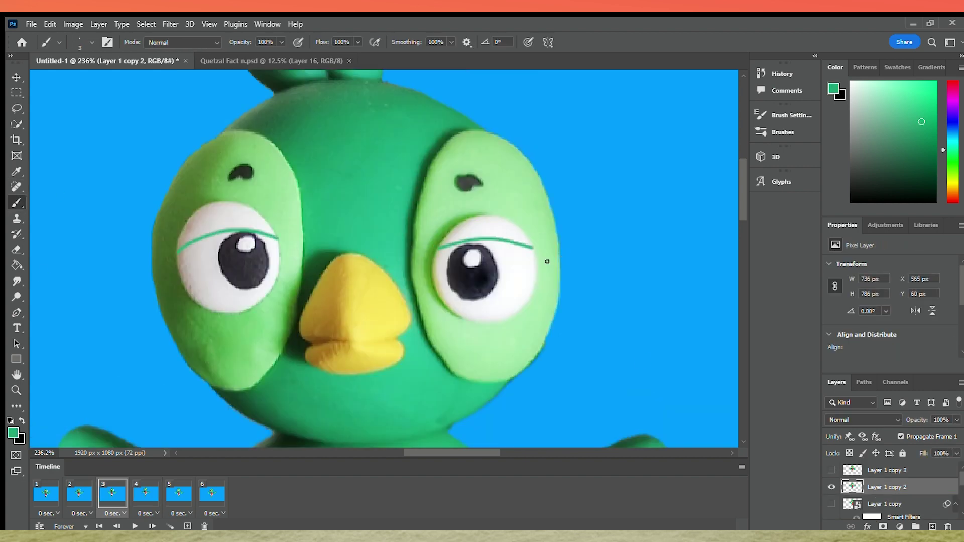
mouse_move(450, 249)
mouse_down()
mouse_move(544, 238)
mouse_move(525, 207)
mouse_move(467, 226)
mouse_move(547, 245)
mouse_move(513, 221)
mouse_up()
mouse_move(179, 248)
mouse_down()
mouse_move(288, 221)
mouse_move(137, 260)
mouse_move(289, 229)
mouse_move(246, 201)
mouse_up()
Step: Play the animation to check the blink with the whole bird in view, and stop it
key(z)
drag(269, 292, 203, 299)
click(135, 525)
click(135, 526)
Step: Copy all six animation frames and paste them after frame 6
shift+click(210, 496)
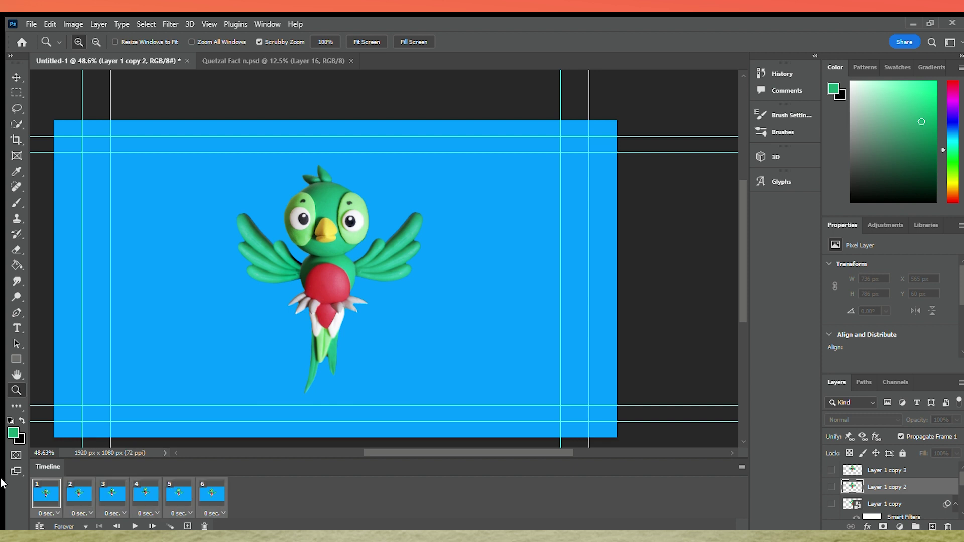
click(211, 495)
click(741, 466)
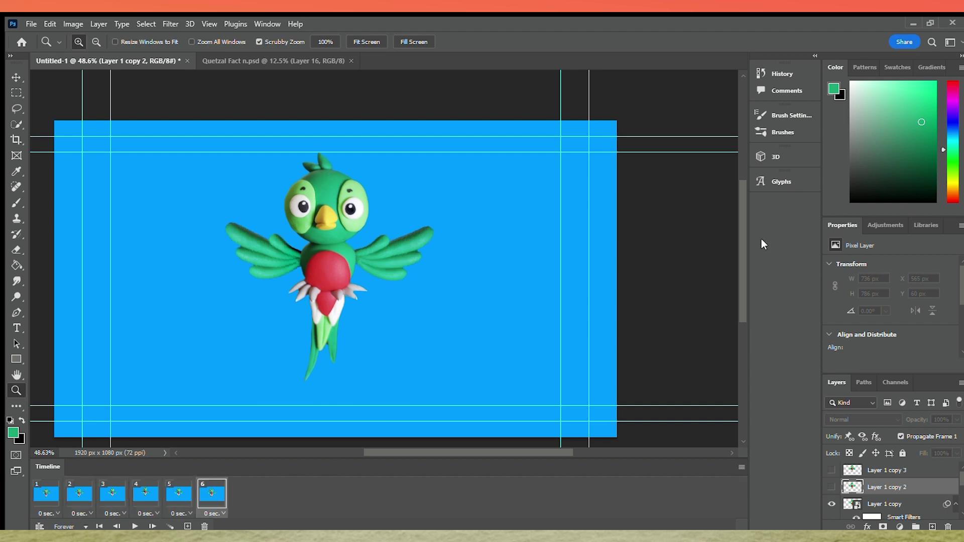
click(761, 239)
key(Return)
Step: Select all the animation frames from frame 1 to frame 12
click(46, 495)
click(416, 486)
click(46, 495)
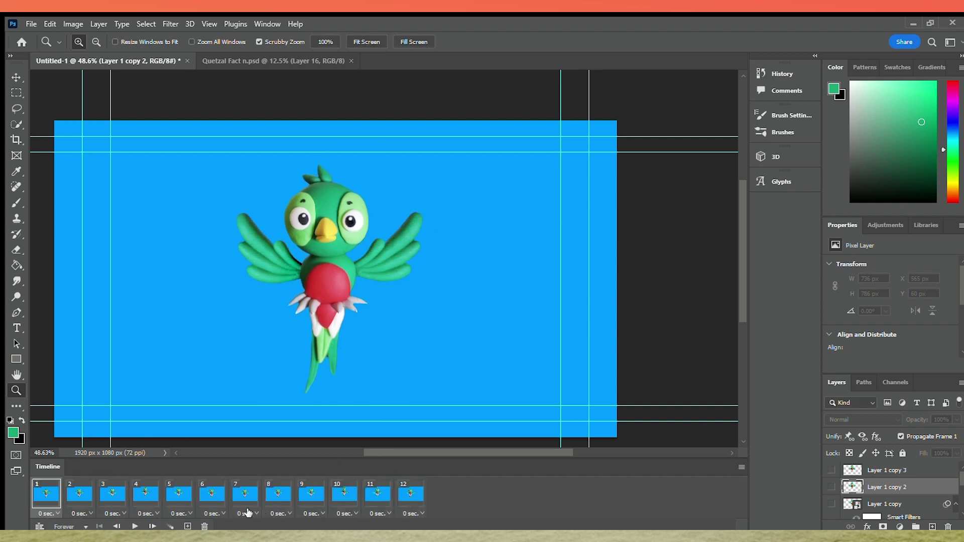
shift+click(406, 495)
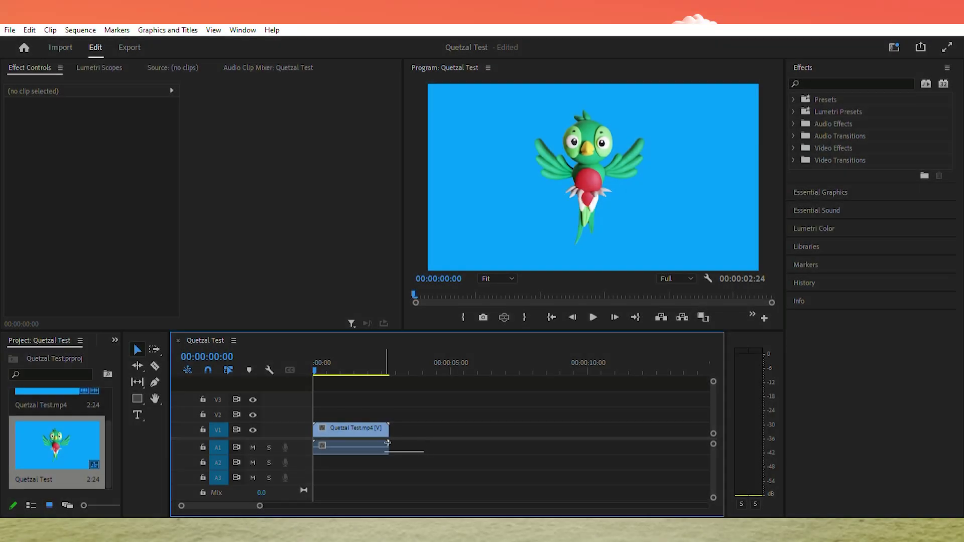
Step: In Premiere Pro, delete the Quetzal Test clip's audio and move its video to track V3 above the background image
mouse_move(367, 443)
mouse_down()
mouse_move(384, 446)
mouse_move(363, 441)
mouse_up()
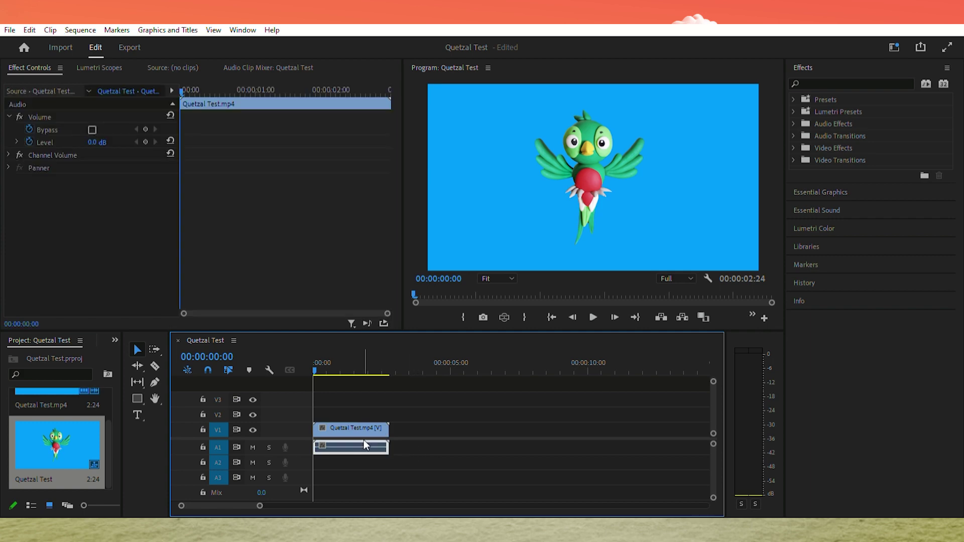
key(Delete)
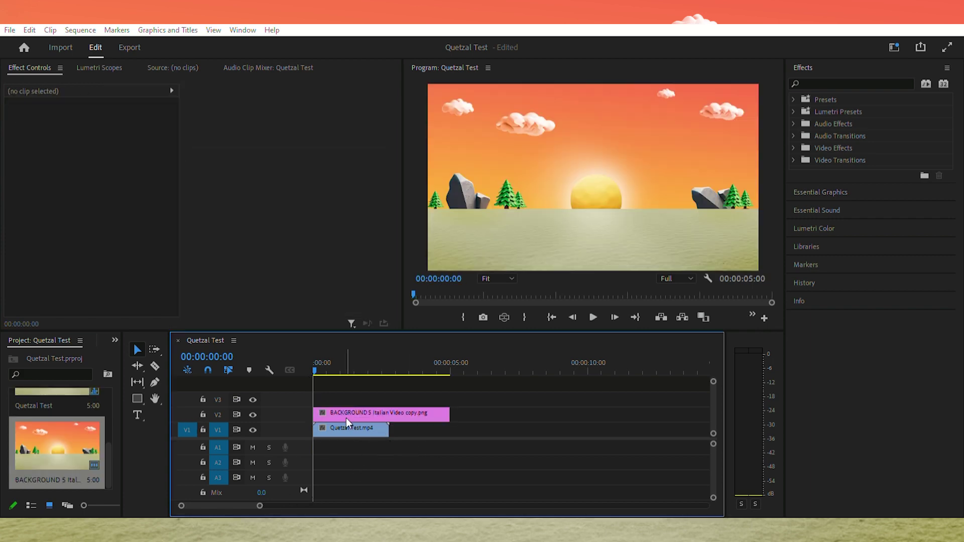
drag(349, 427, 355, 393)
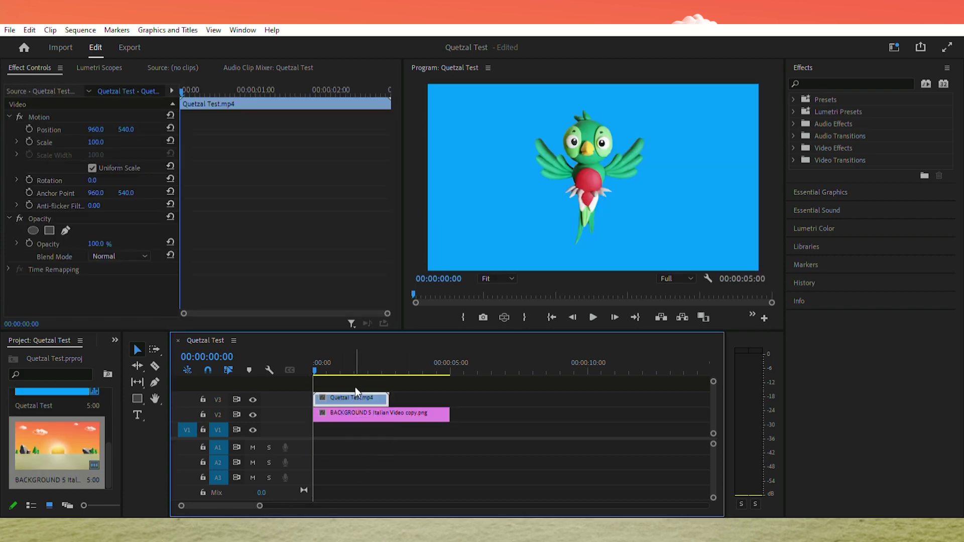
click(528, 420)
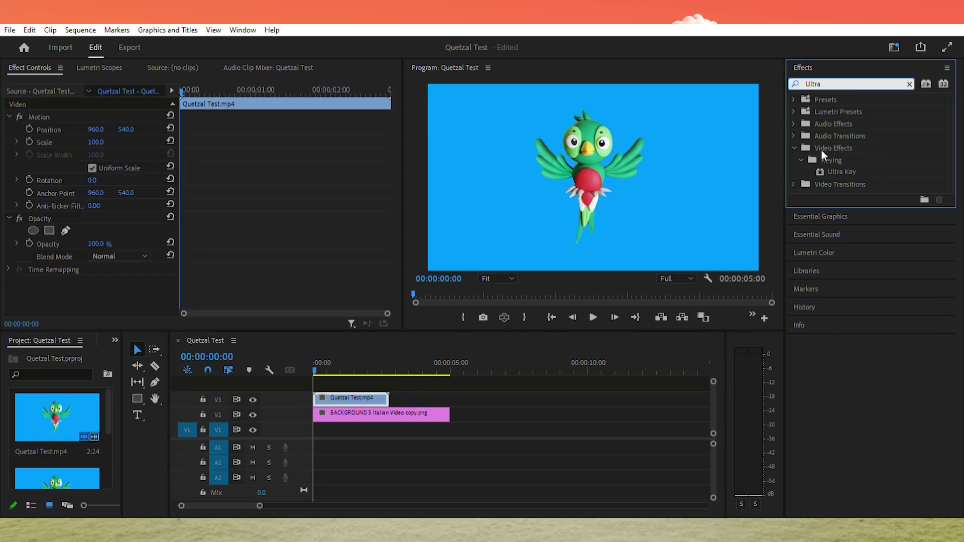